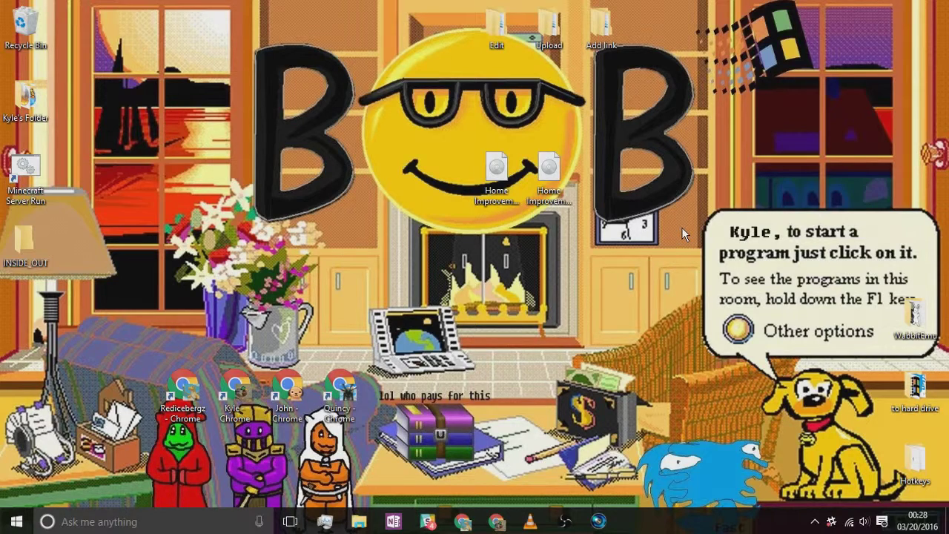
# Open ImgBurn to view its available disc and image tasks, and close it
pyautogui.press('super')
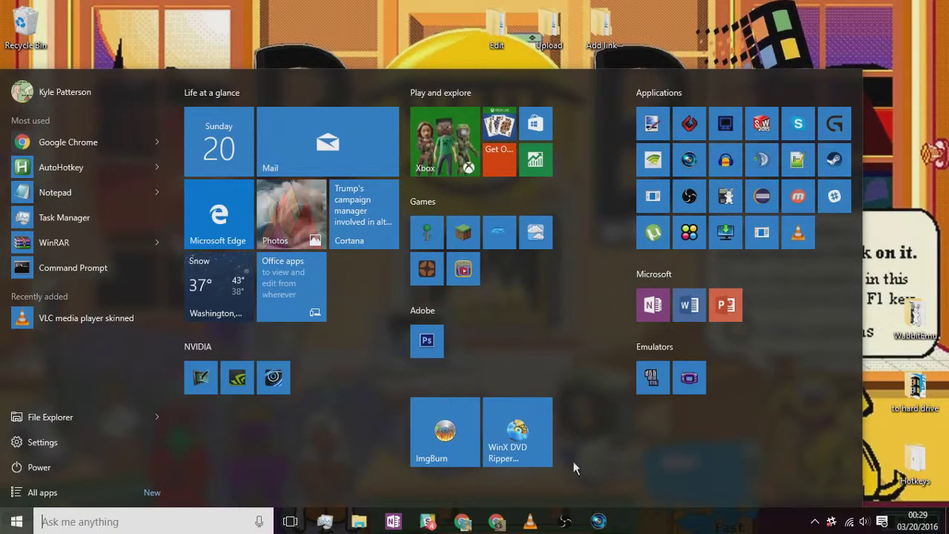
pyautogui.click(445, 437)
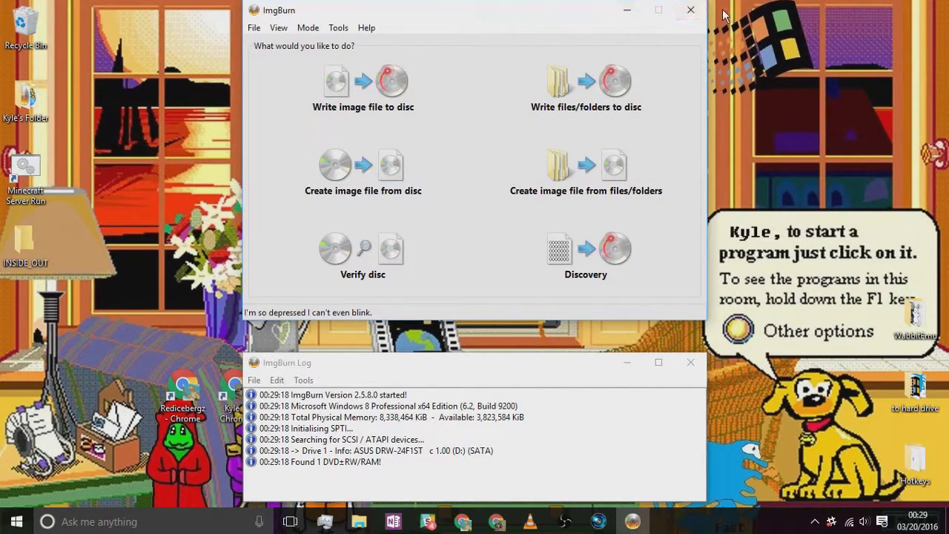
pyautogui.click(691, 9)
# Open WinX DVD Ripper Platinum and decline the offered update
pyautogui.press('super')
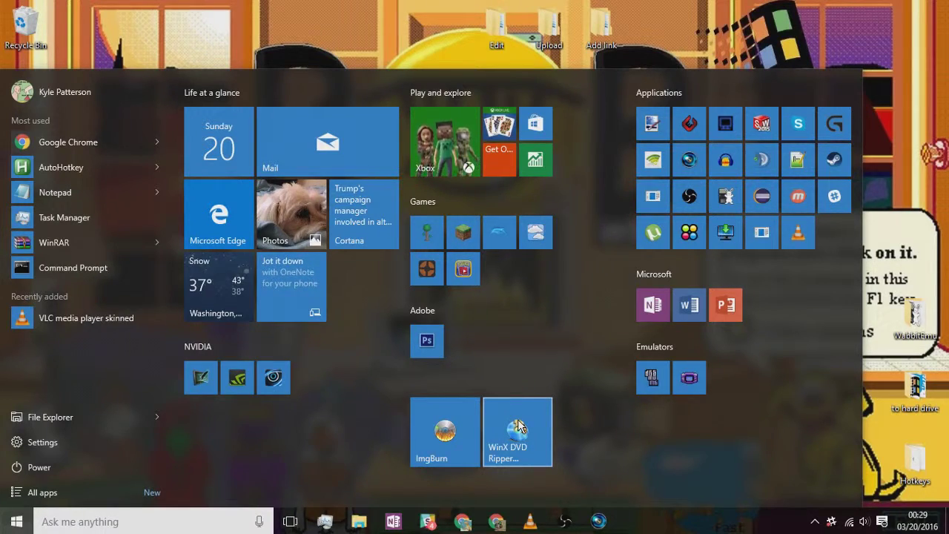
pyautogui.click(524, 444)
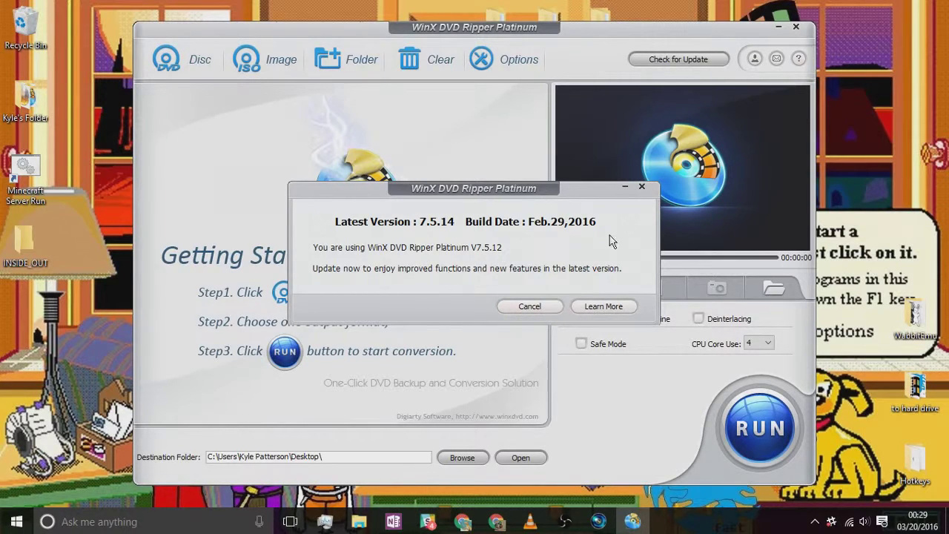
pyautogui.click(546, 306)
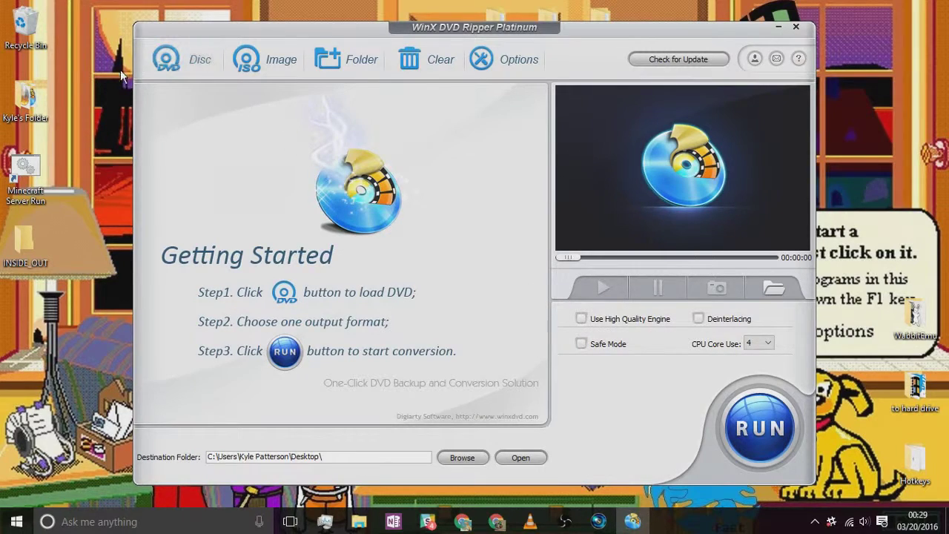
pyautogui.click(198, 65)
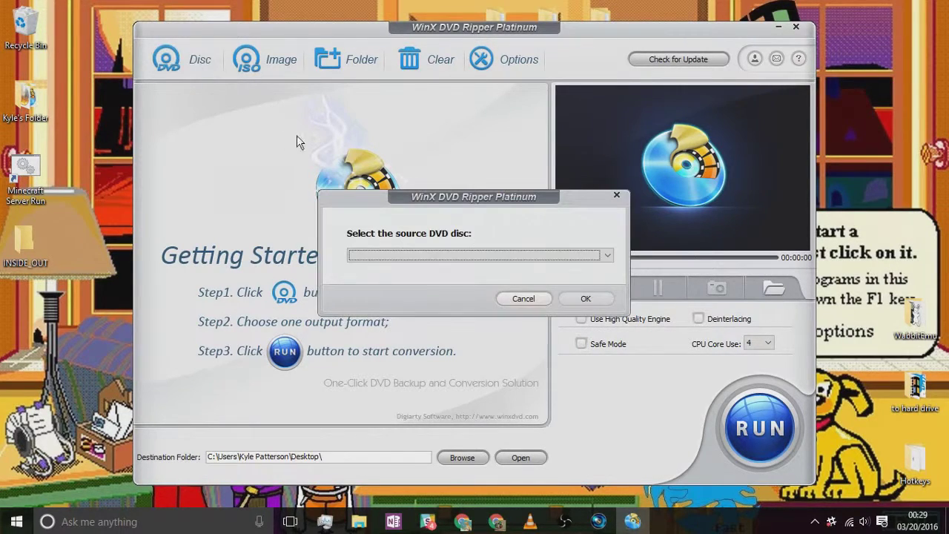
pyautogui.click(503, 256)
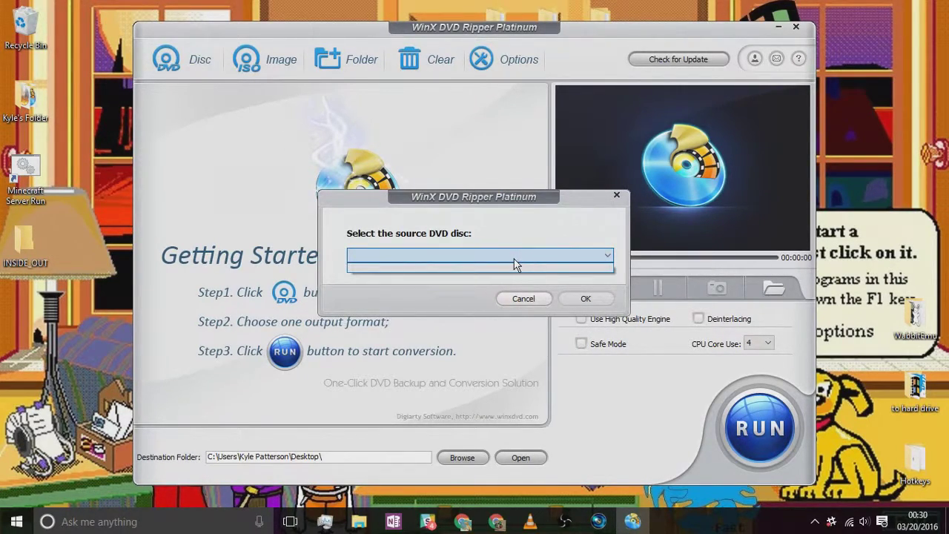
pyautogui.click(517, 265)
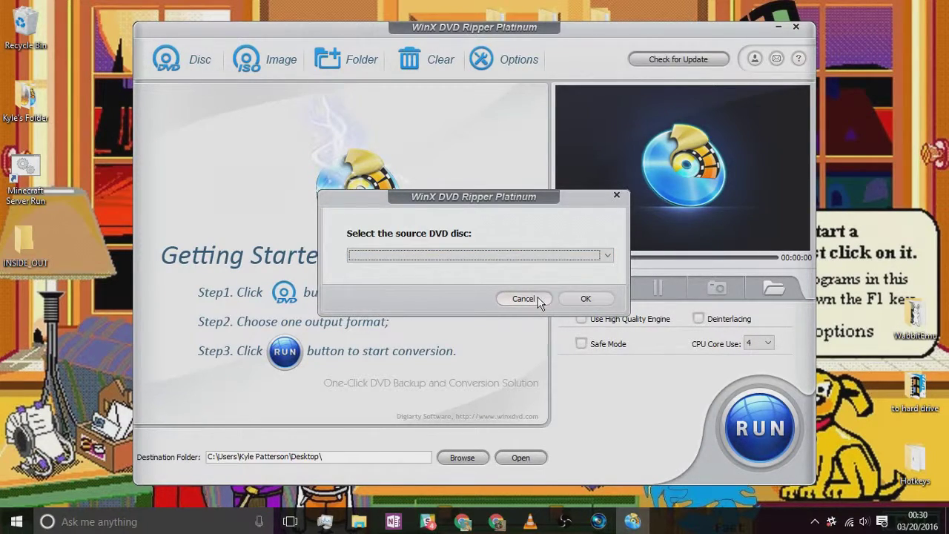
pyautogui.click(524, 299)
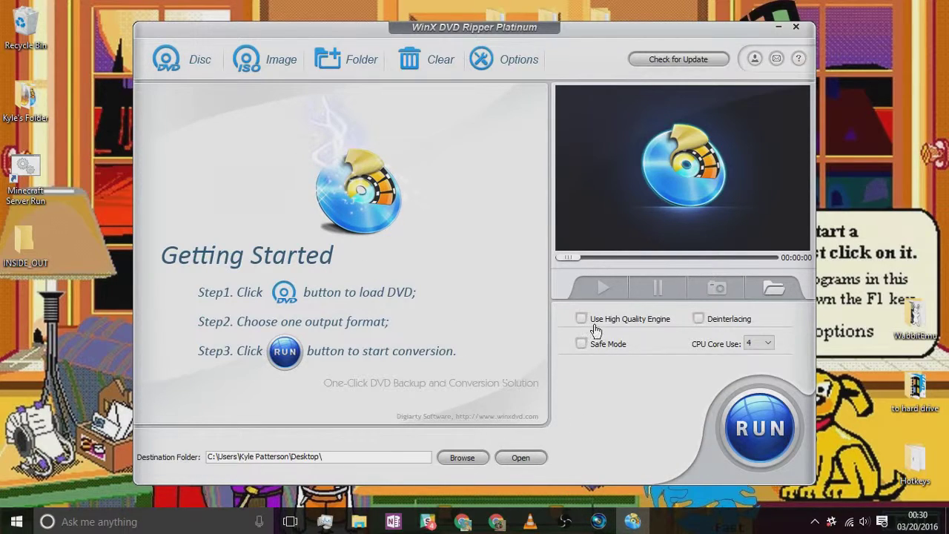
# Load the DVD in drive D, named "new", as the source disc for ripping
pyautogui.click(183, 64)
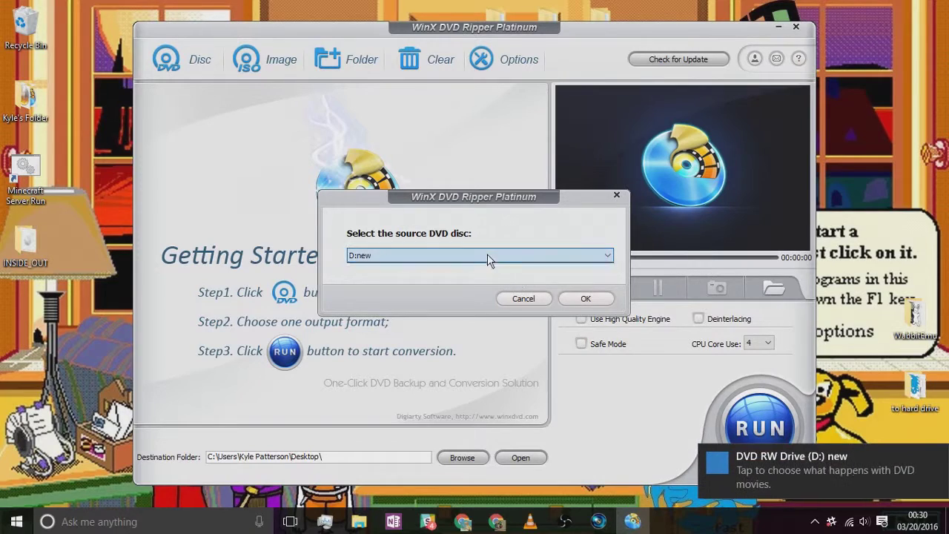
pyautogui.click(390, 256)
pyautogui.click(384, 257)
pyautogui.click(378, 259)
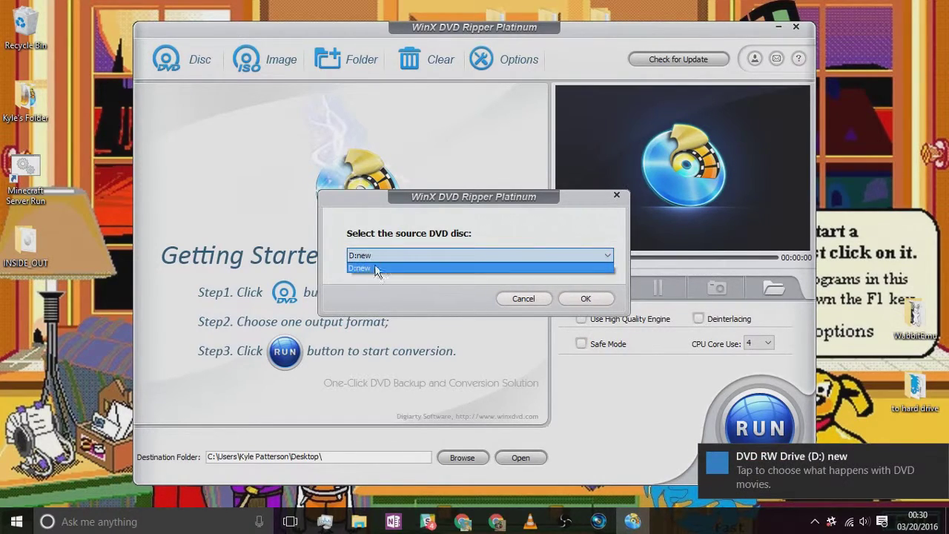
pyautogui.click(382, 270)
pyautogui.click(390, 253)
pyautogui.click(390, 253)
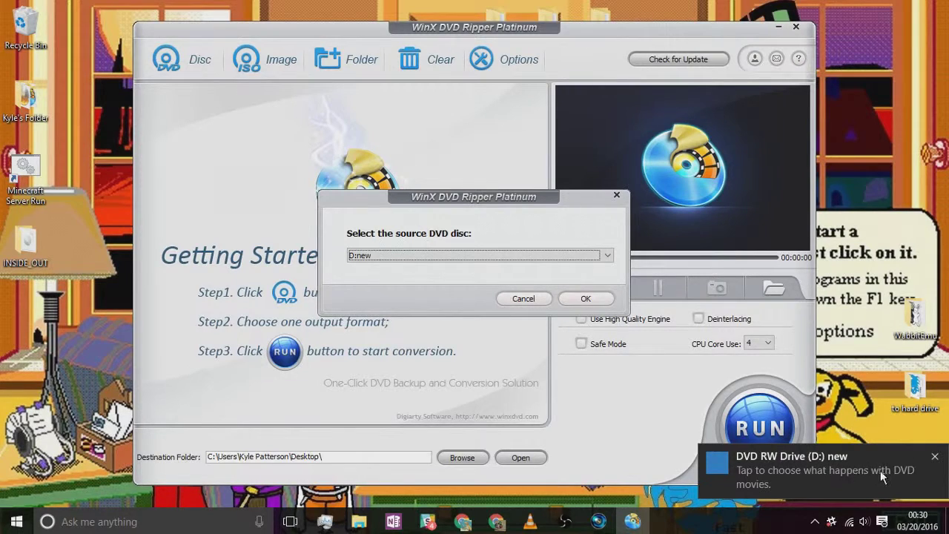
pyautogui.click(585, 298)
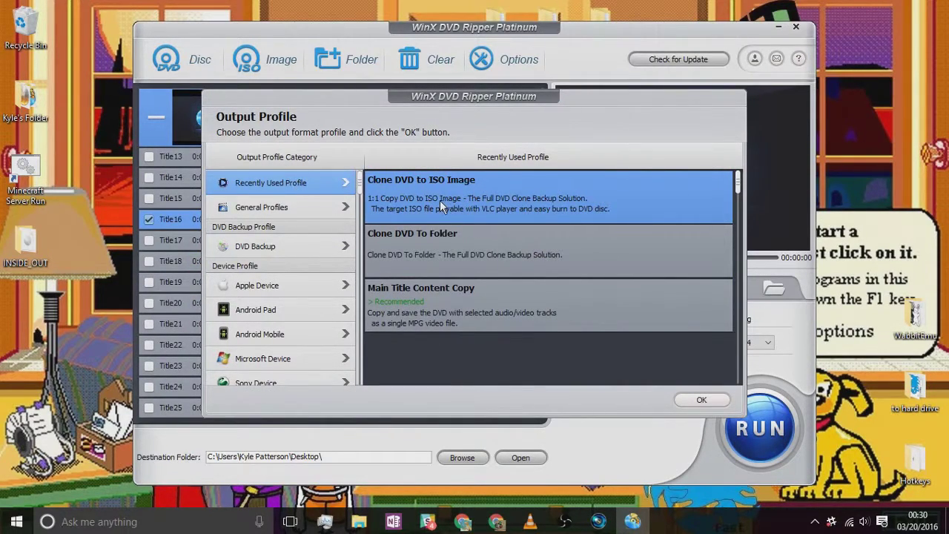
# Set the output profile to Clone DVD to ISO Image from the DVD Backup category
pyautogui.click(299, 242)
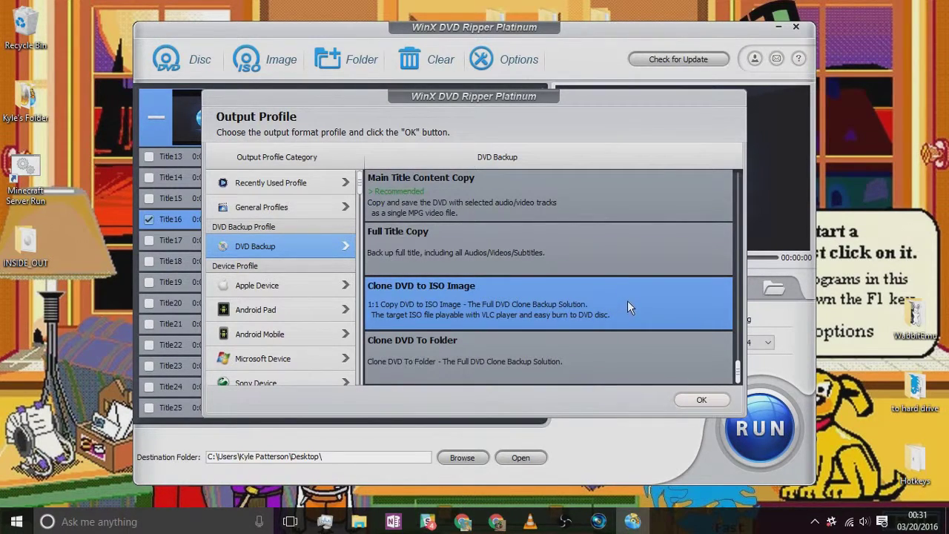
pyautogui.click(712, 400)
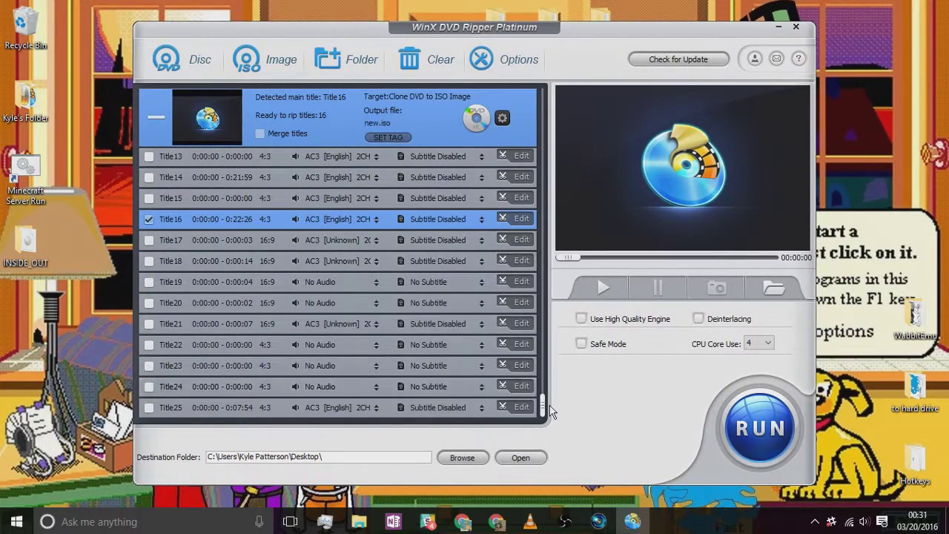
# Look through the disc's title list and view the destination folder choices without changing the folder
pyautogui.moveTo(544, 404); pyautogui.dragTo(533, 300)
pyautogui.moveTo(531, 265); pyautogui.dragTo(282, 236)
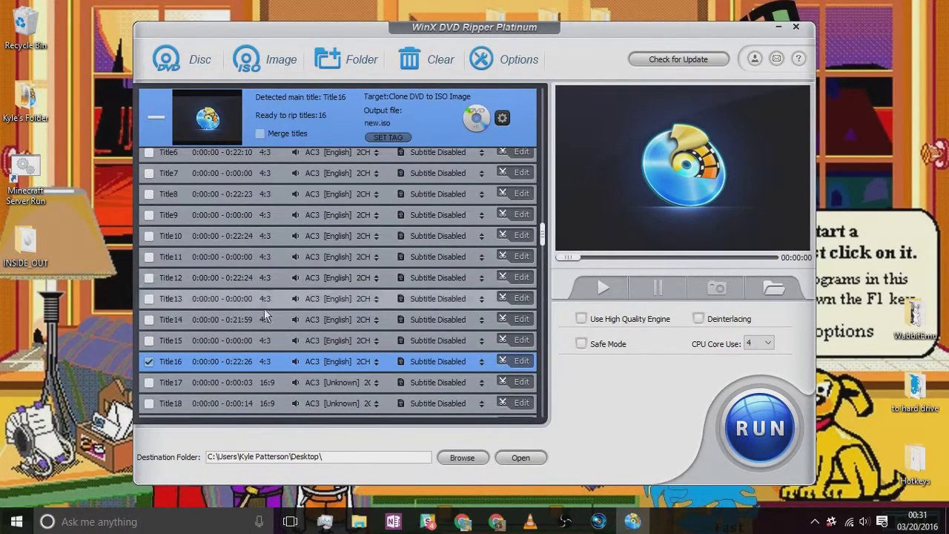
pyautogui.moveTo(546, 230); pyautogui.dragTo(546, 341)
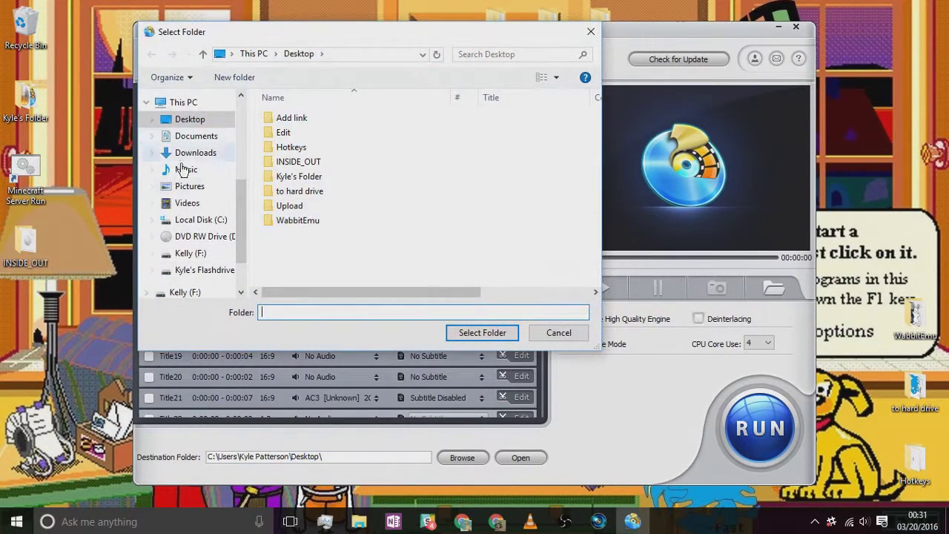
pyautogui.click(559, 330)
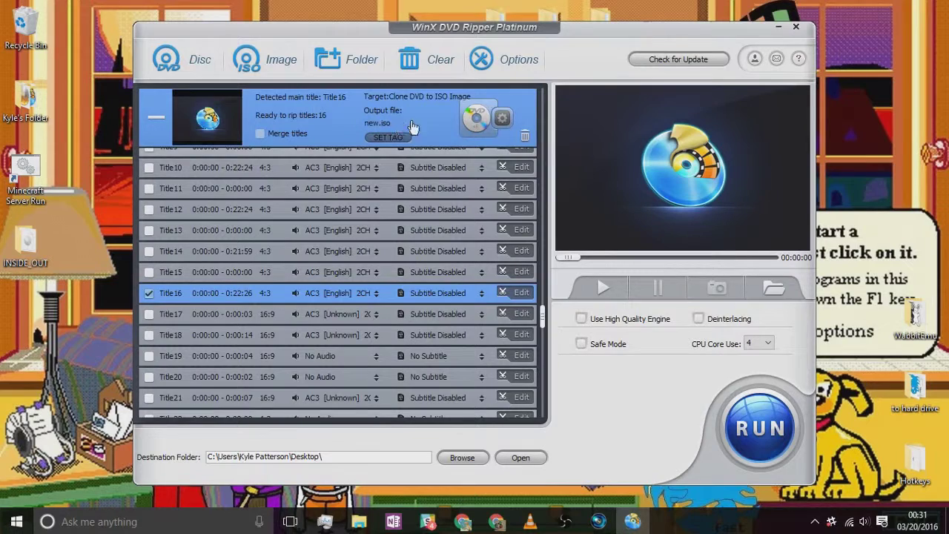
# Run the DVD clone to create new.iso on the desktop, and minimize the ripper window
pyautogui.click(772, 432)
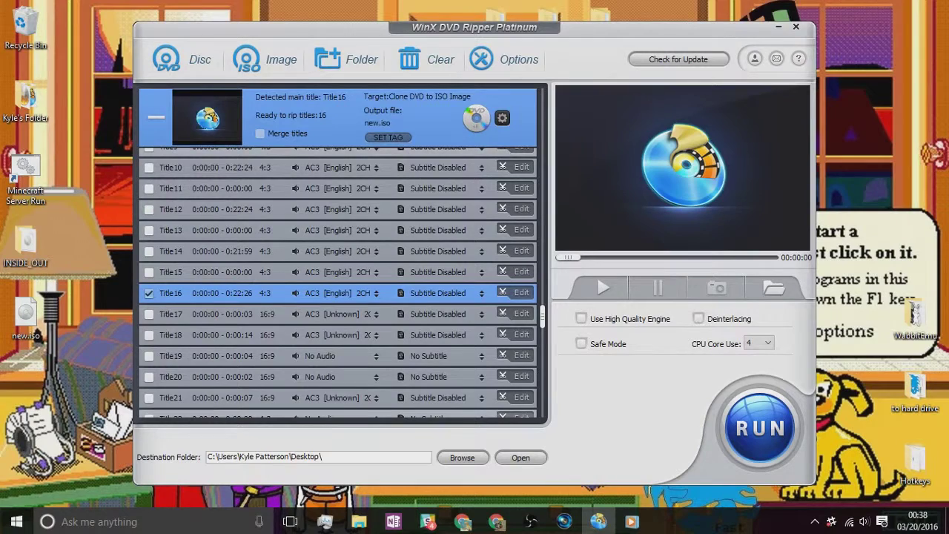
pyautogui.click(780, 28)
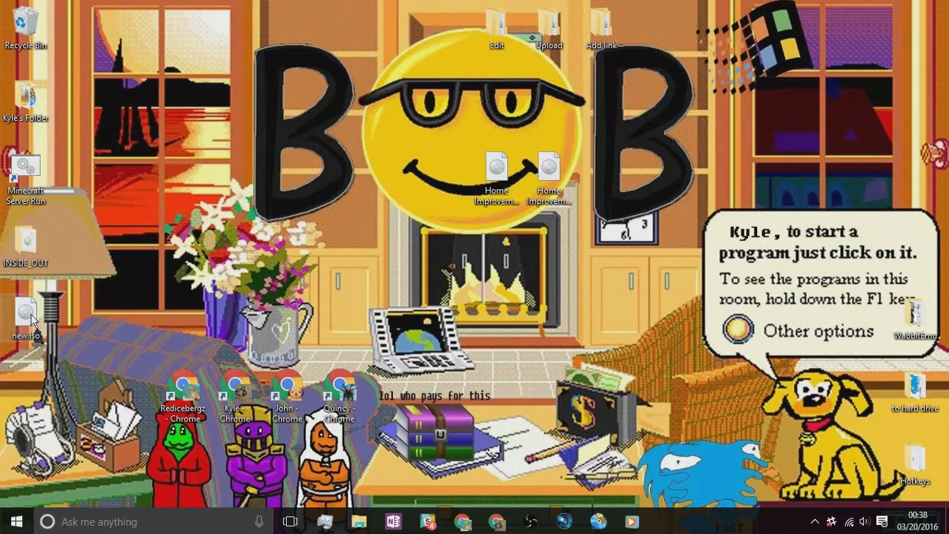
# Move new.iso to an open spot on the desktop, and open it to check its folders
pyautogui.moveTo(23, 339); pyautogui.dragTo(232, 195)
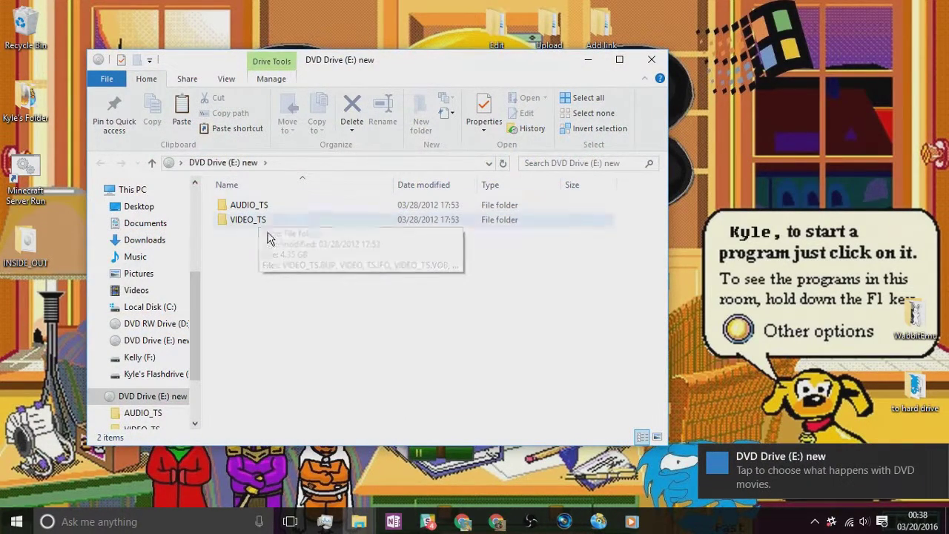
pyautogui.click(652, 60)
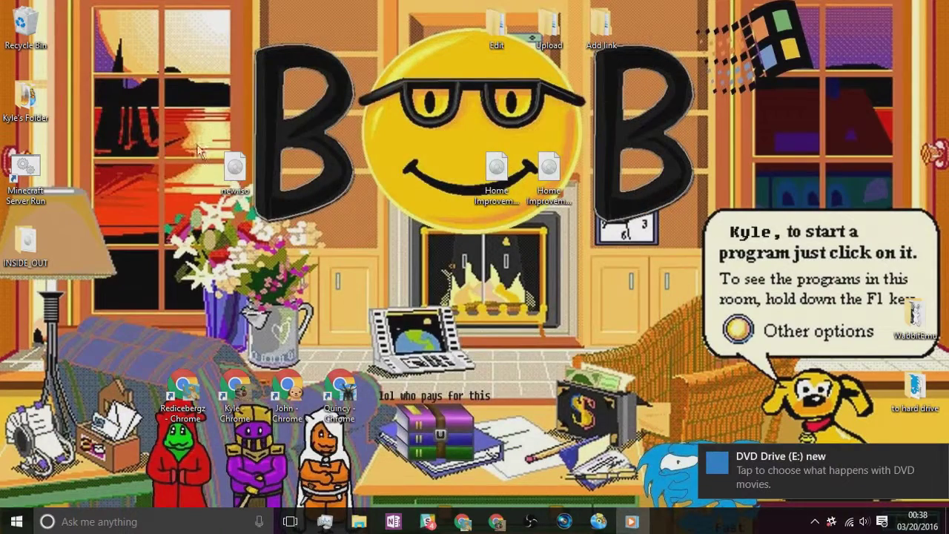
# View the properties and file size of new.iso on the desktop
pyautogui.rightClick(227, 176)
pyautogui.click(281, 498)
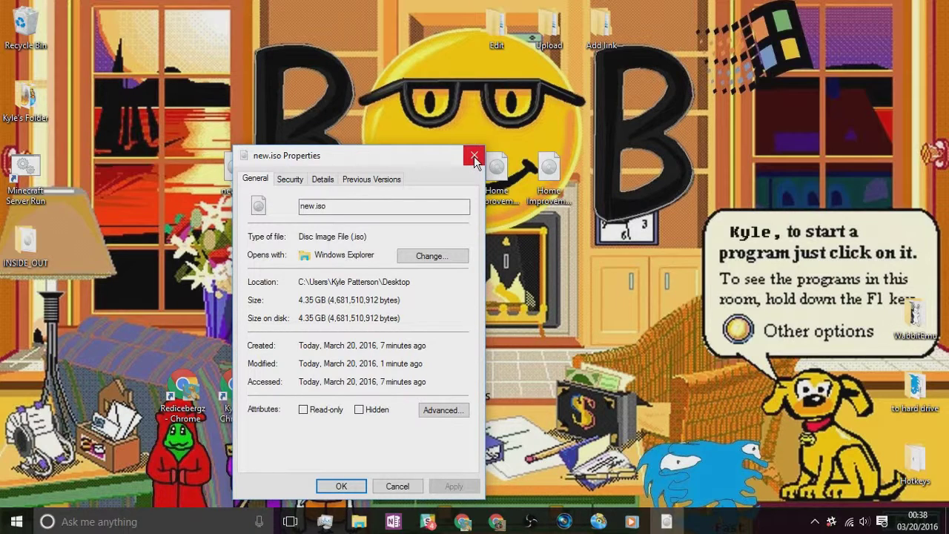
pyautogui.click(474, 156)
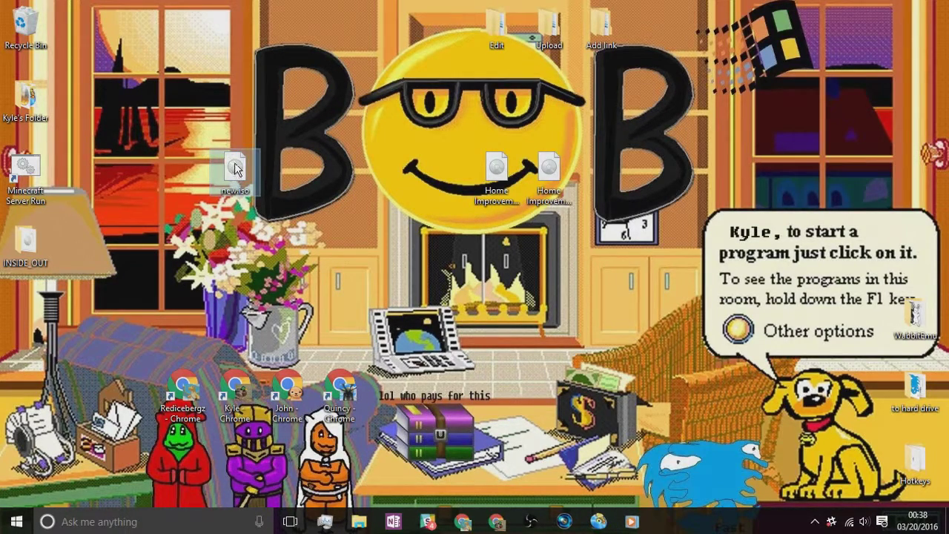
pyautogui.moveTo(254, 162)
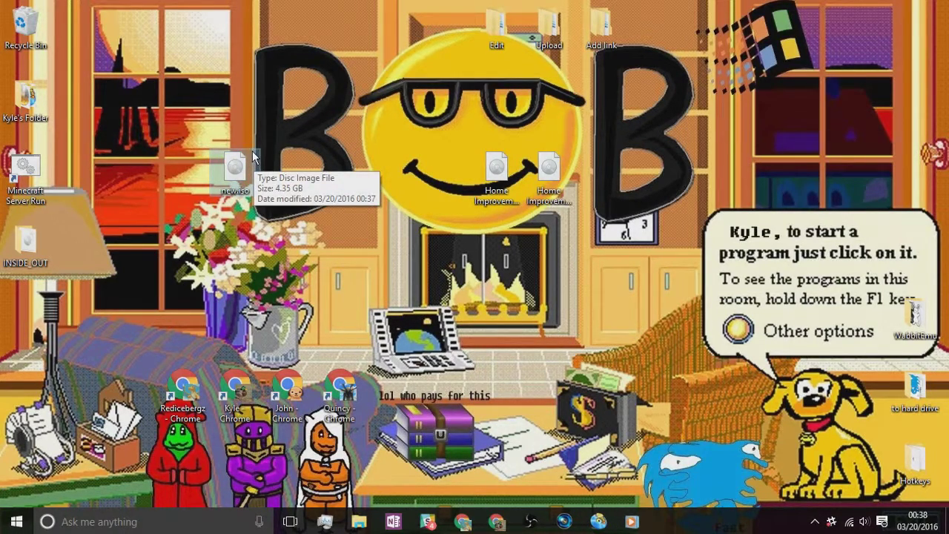
# Switch to WinX DVD Ripper Platinum, clear the loaded disc, and view the ISO image source option before minimizing the window
pyautogui.click(602, 522)
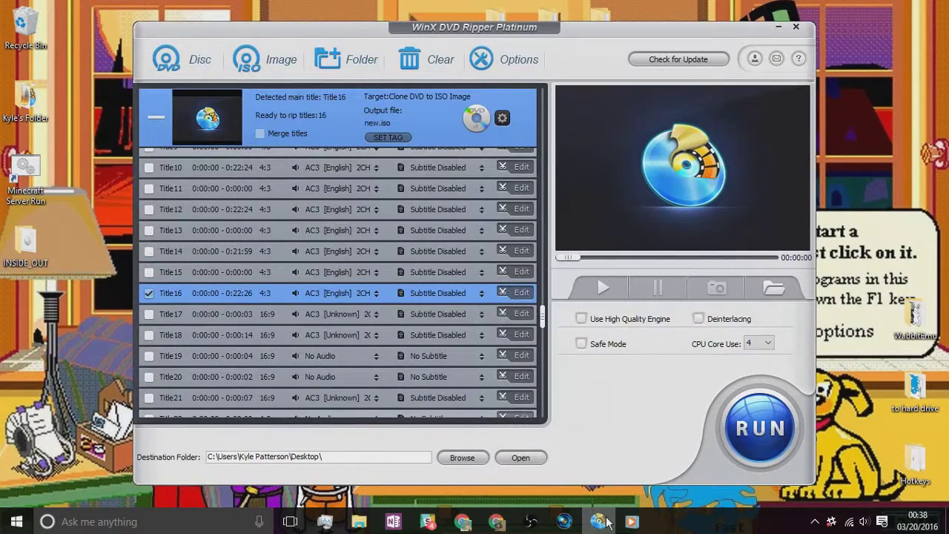
pyautogui.click(443, 60)
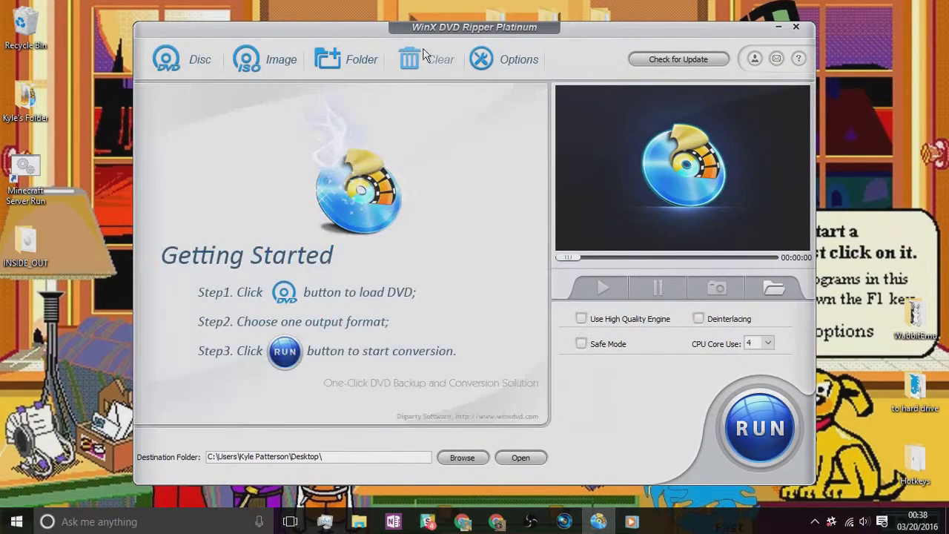
pyautogui.click(267, 59)
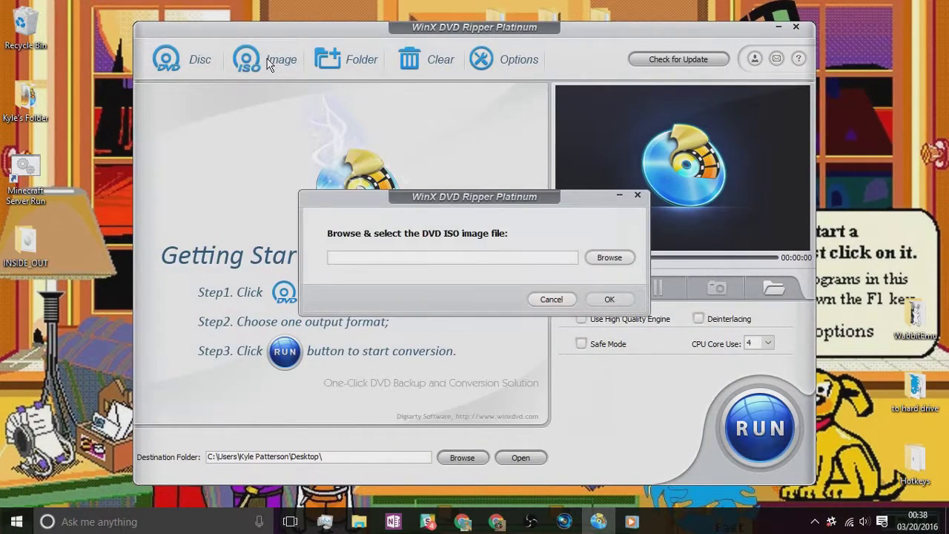
pyautogui.click(636, 195)
pyautogui.click(783, 25)
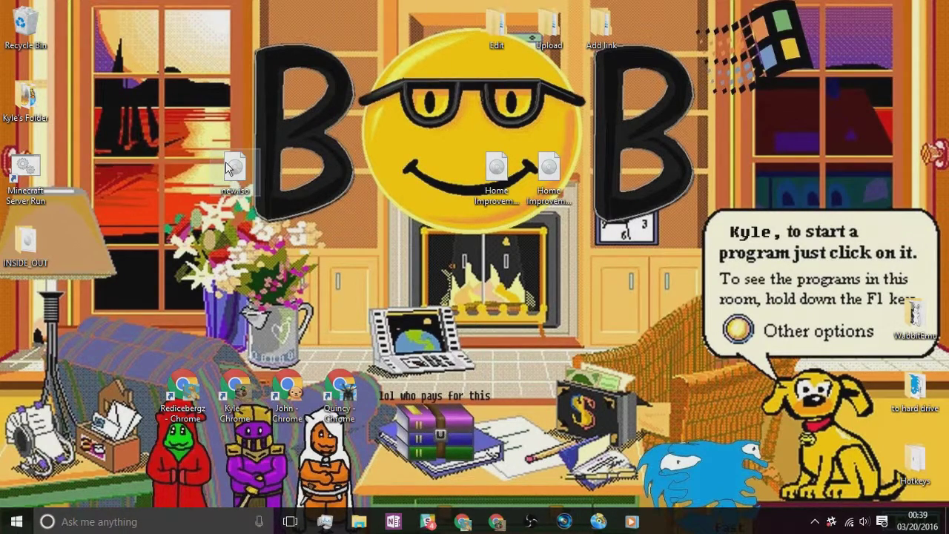
# Open VLC media player
pyautogui.moveTo(227, 167)
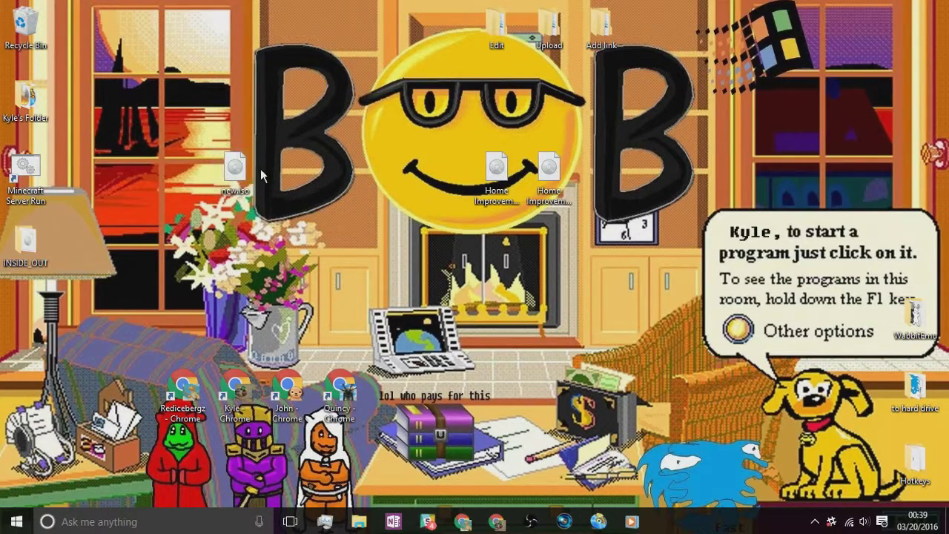
pyautogui.rightClick(212, 154)
pyautogui.click(206, 129)
pyautogui.press('super')
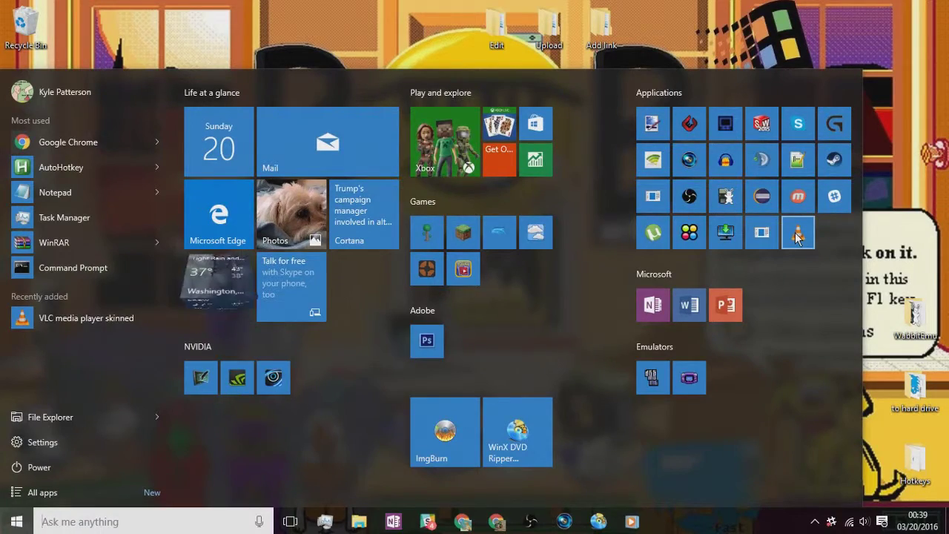
pyautogui.click(797, 236)
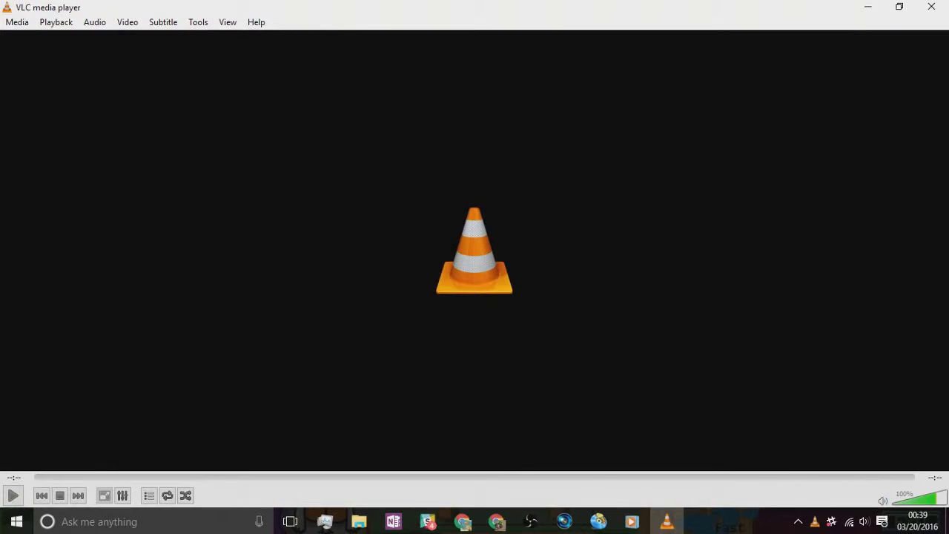
# View VLC's options for opening media, and minimize the player
pyautogui.moveTo(527, 7)
pyautogui.mouseDown()
pyautogui.moveTo(527, 36)
pyautogui.moveTo(523, 5)
pyautogui.mouseUp()
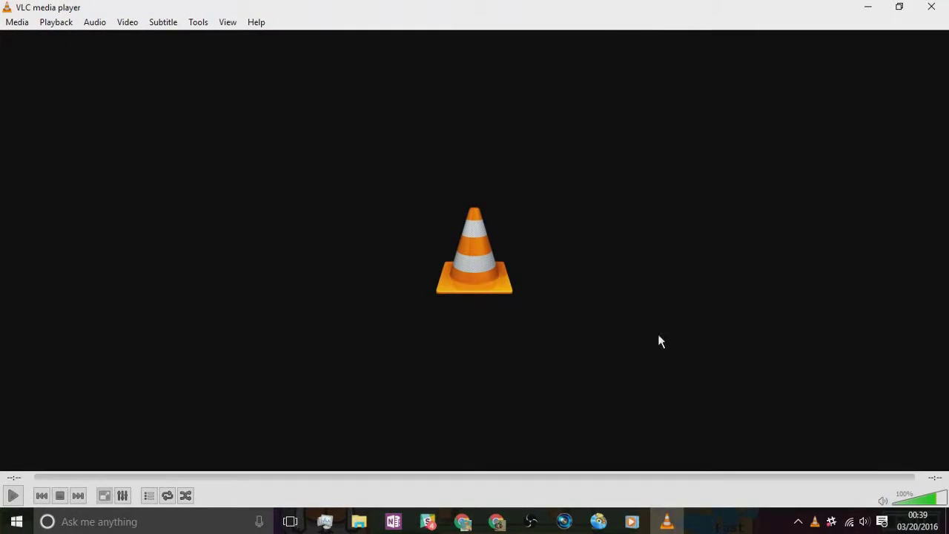
pyautogui.click(669, 522)
pyautogui.click(669, 523)
pyautogui.click(23, 23)
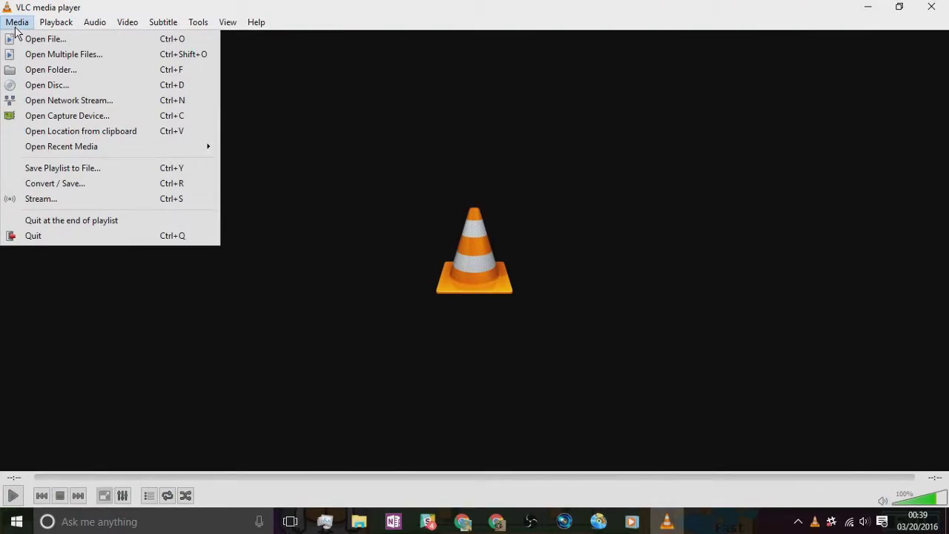
pyautogui.click(669, 523)
pyautogui.click(669, 523)
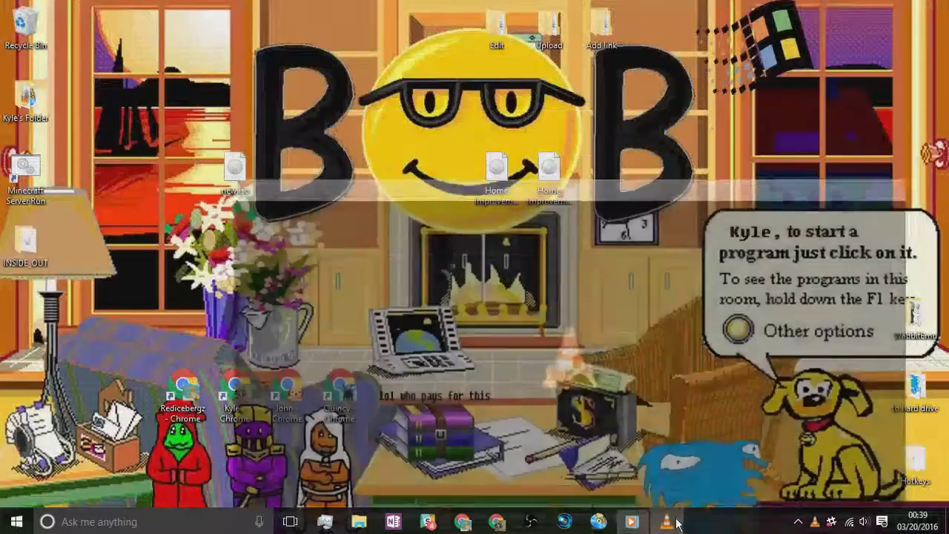
# Switch to VLC media player and open new.iso from the desktop for playback
pyautogui.click(676, 529)
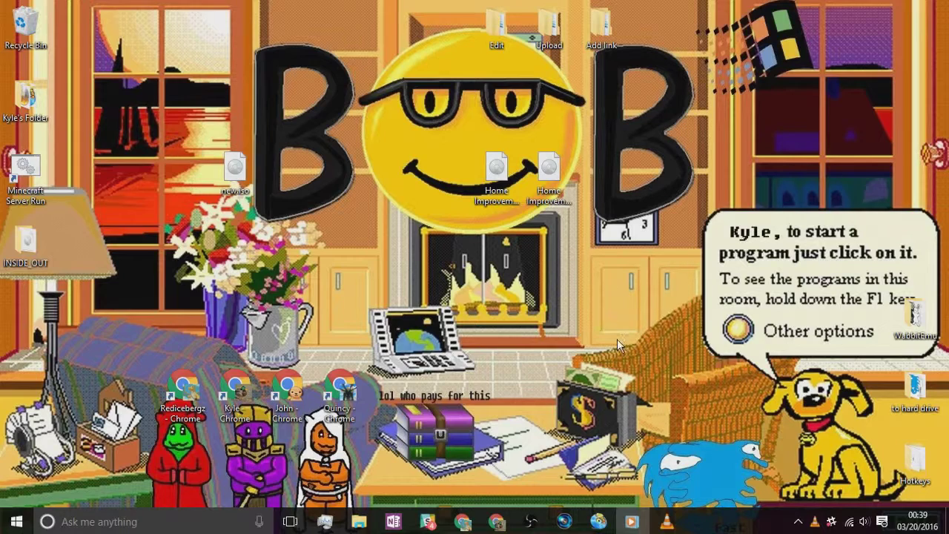
pyautogui.click(675, 521)
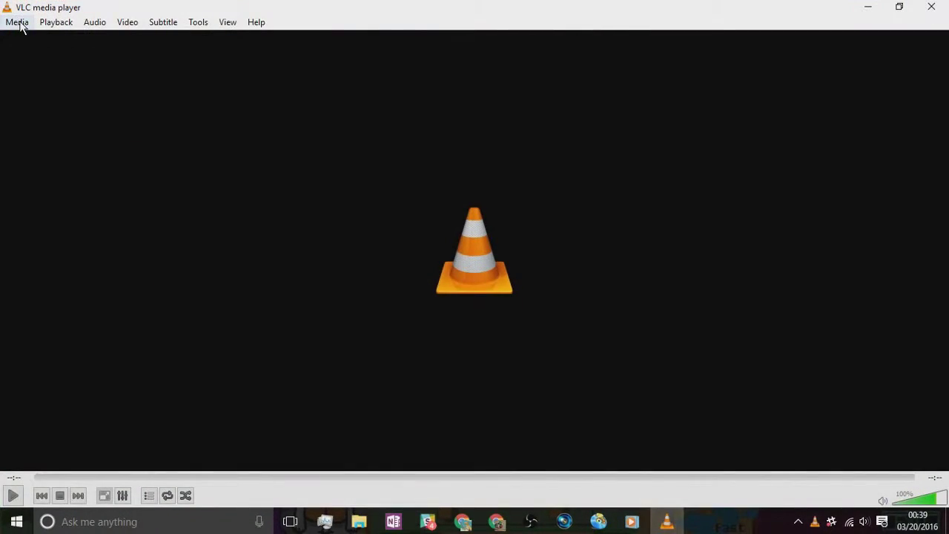
pyautogui.click(18, 23)
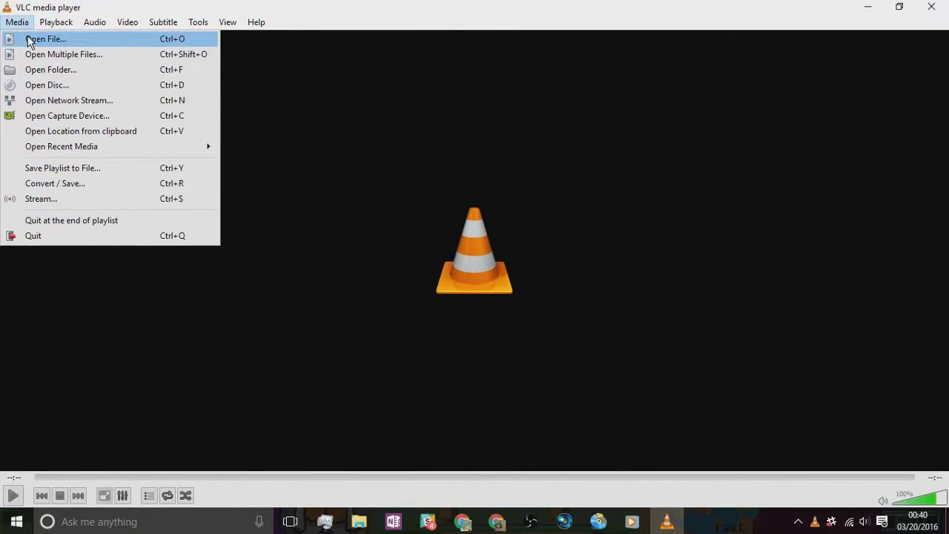
pyautogui.click(30, 39)
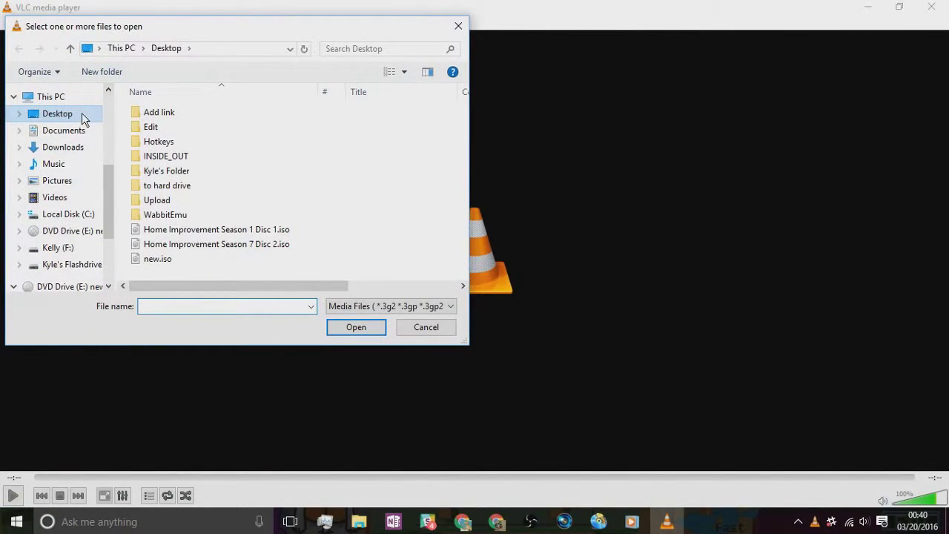
pyautogui.doubleClick(178, 260)
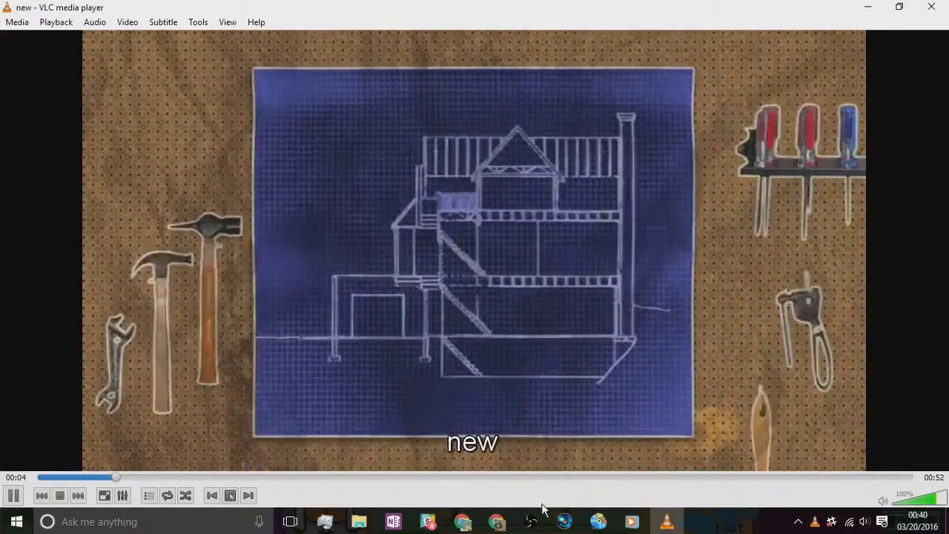
pyautogui.click(540, 518)
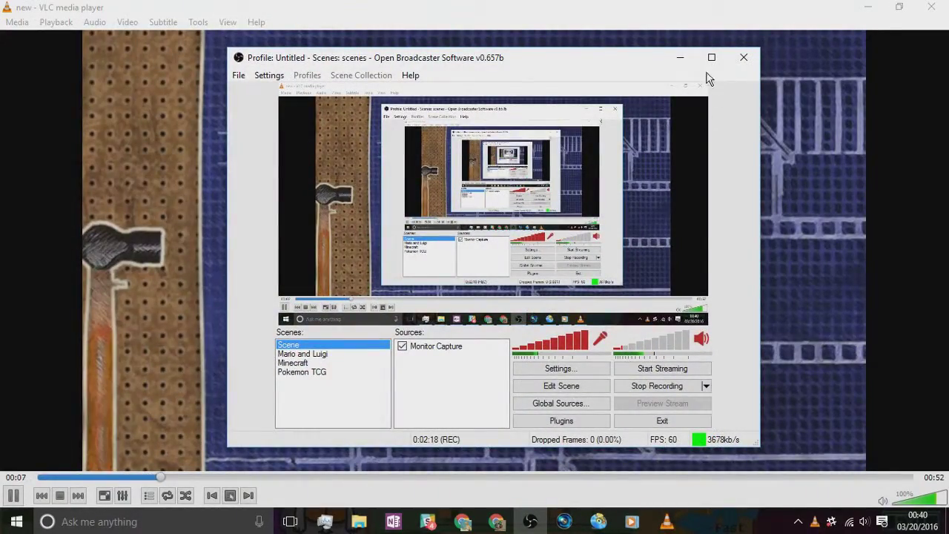
pyautogui.click(681, 59)
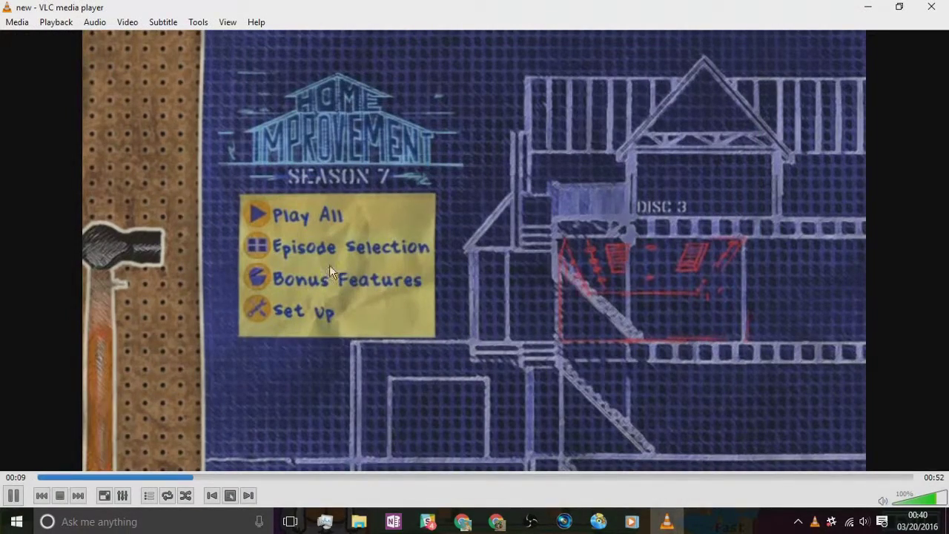
# Browse the episode pages under the disc menu's Episode Selection with the volume lowered to 80%, and minimize the player
pyautogui.click(270, 243)
pyautogui.scroll(-4, 633, 307)
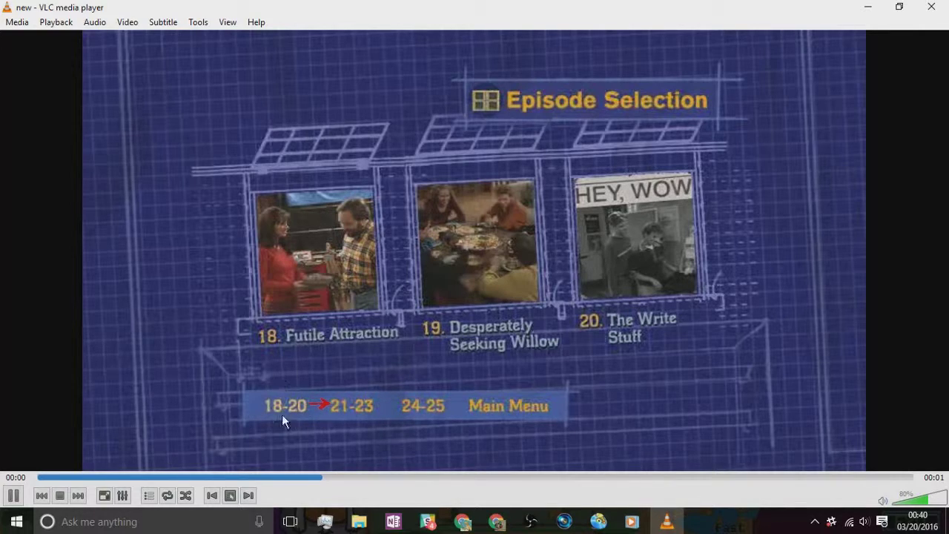
pyautogui.click(337, 406)
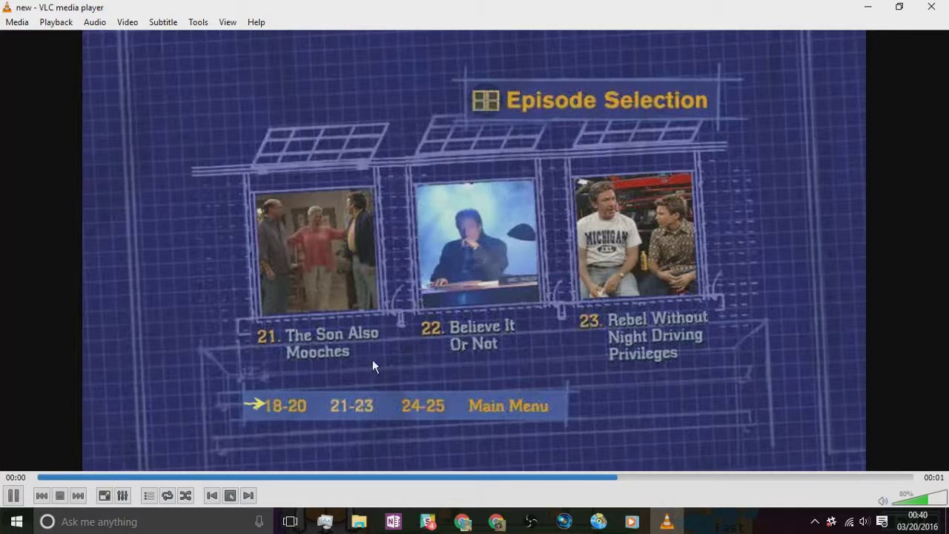
pyautogui.click(395, 406)
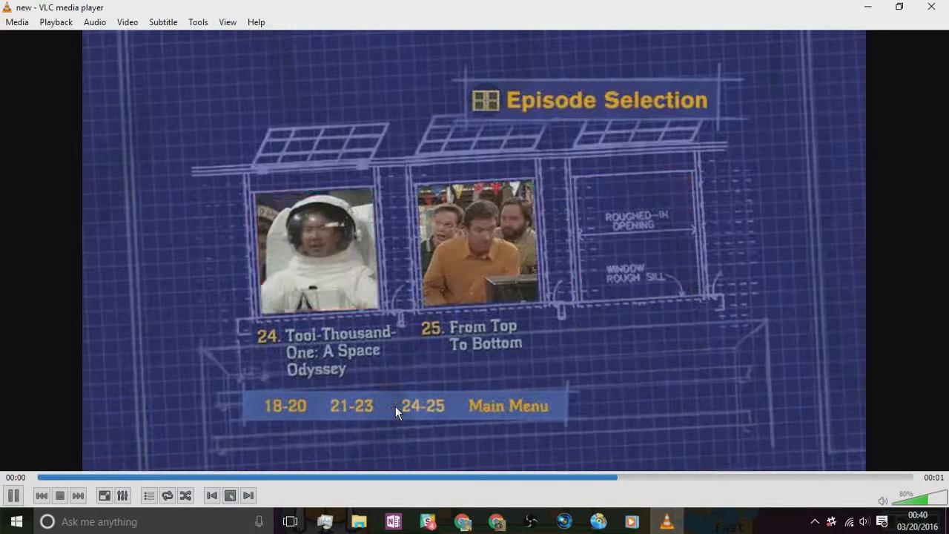
pyautogui.click(259, 407)
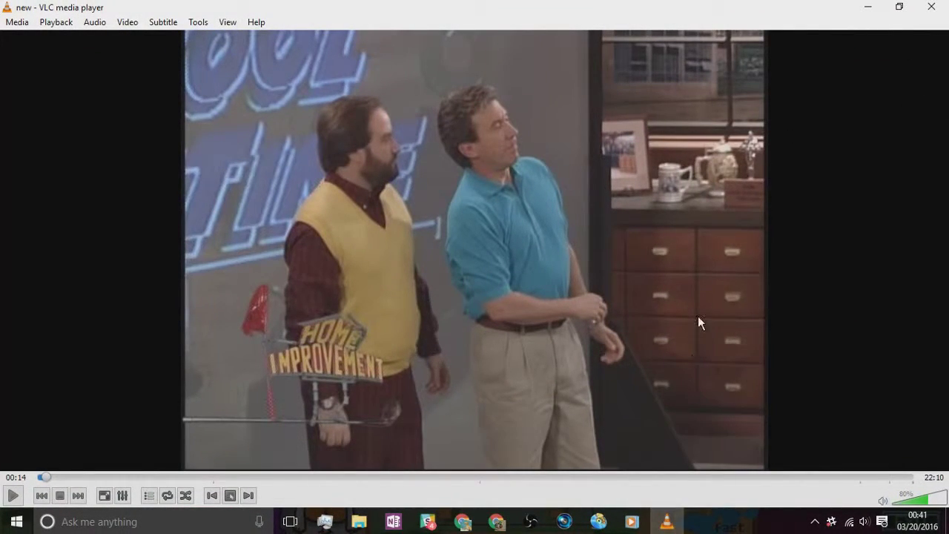
pyautogui.moveTo(666, 527)
pyautogui.click(868, 6)
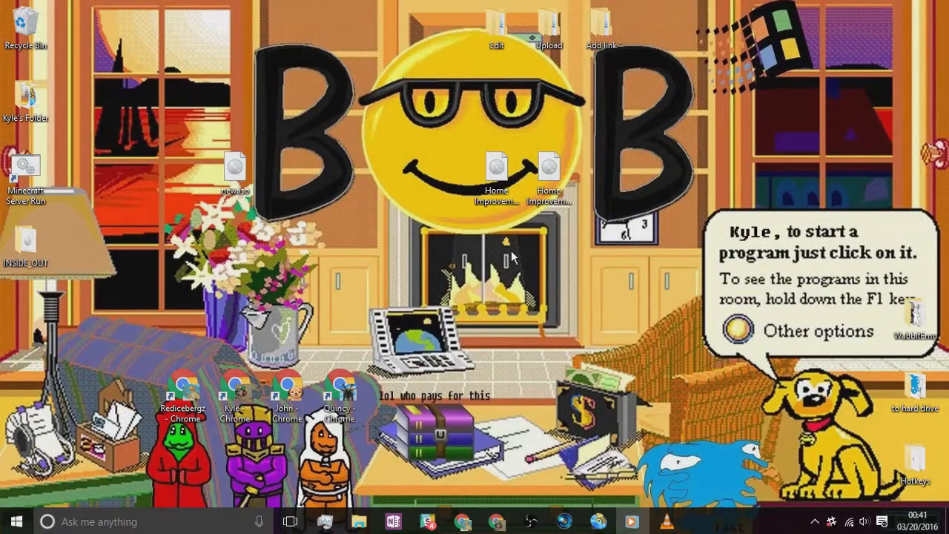
# Try to rename new.iso on the desktop as Home Improvement Season 7 Disc 3.iso
pyautogui.rightClick(221, 174)
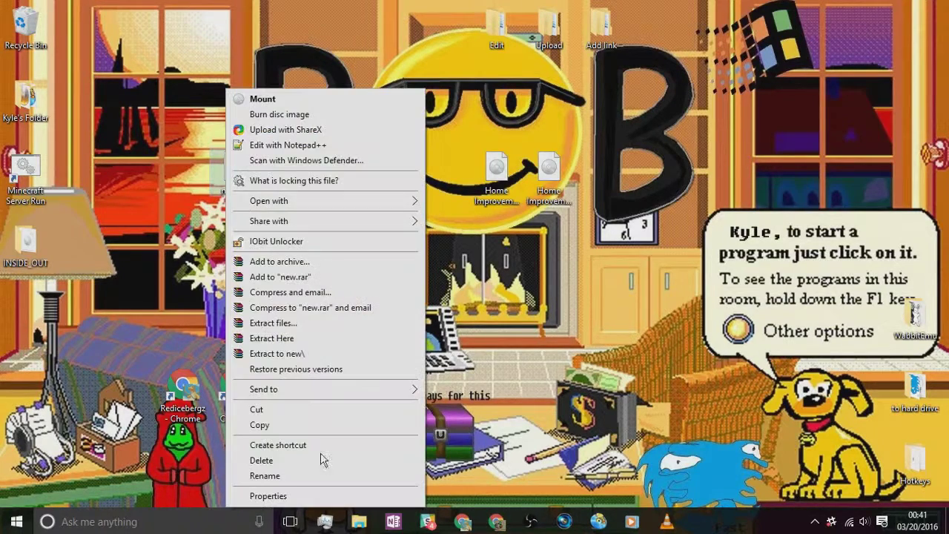
pyautogui.click(276, 479)
pyautogui.write('Home Improv')
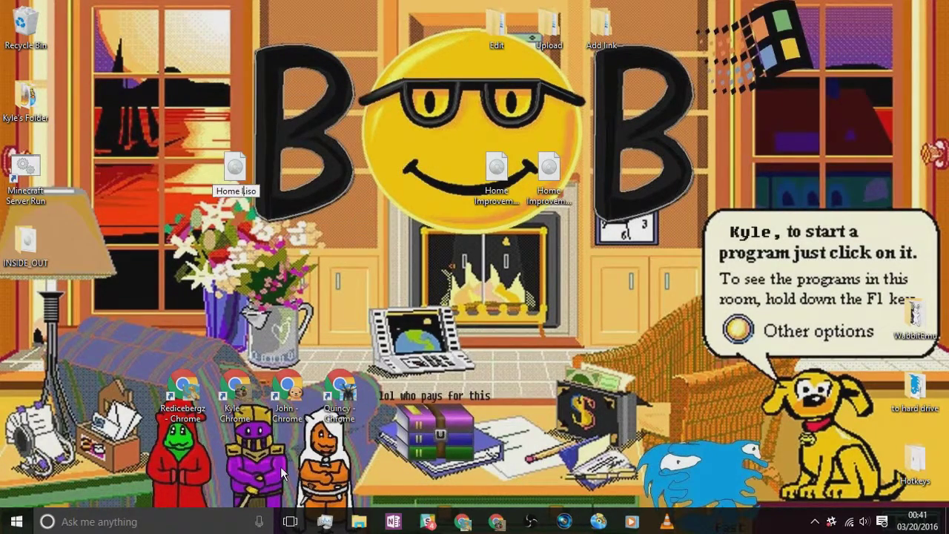
pyautogui.write('ement')
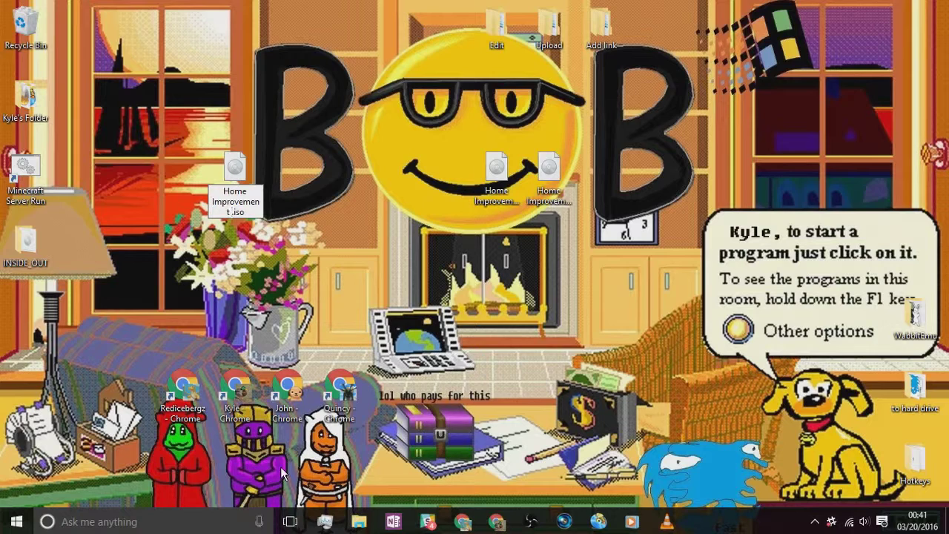
pyautogui.write(' Season 7 D')
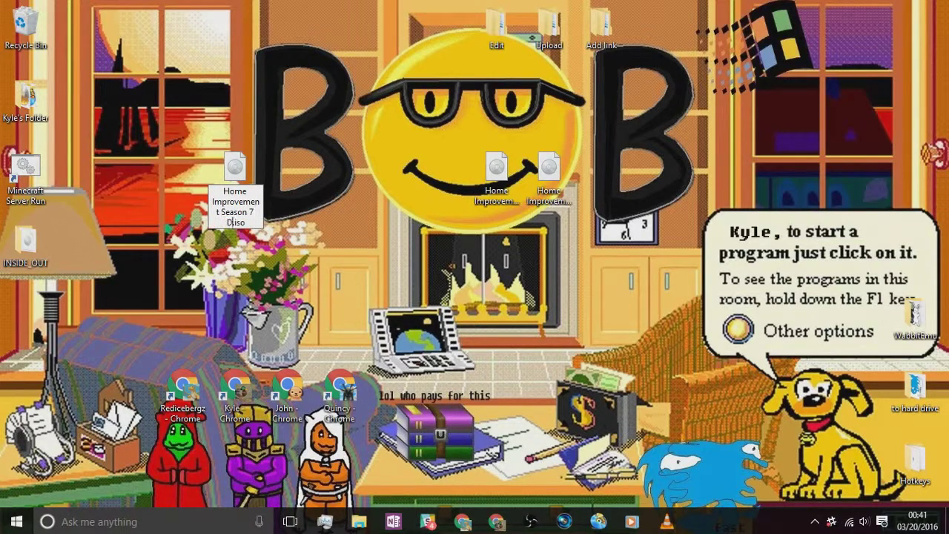
pyautogui.write('isc 3')
pyautogui.press('Return')
pyautogui.click(601, 327)
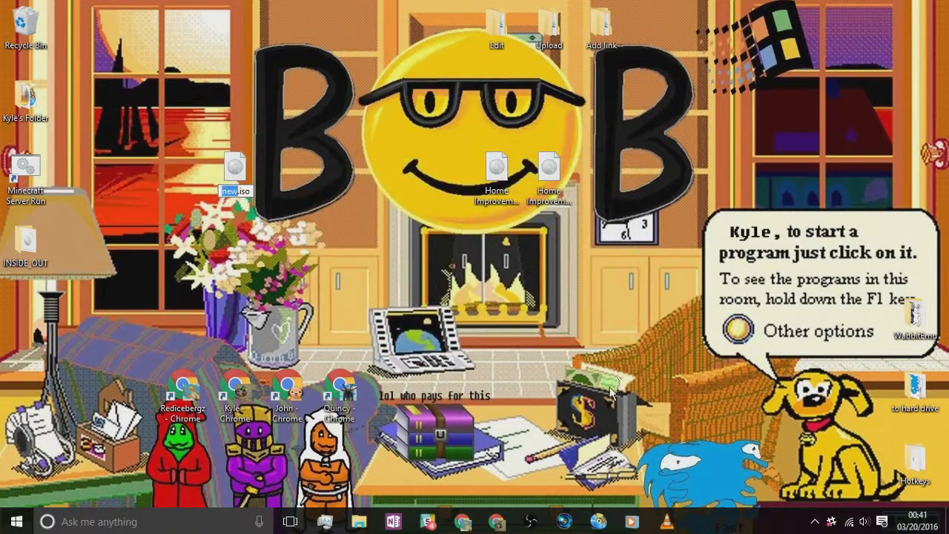
# Quit VLC media player
pyautogui.click(656, 528)
pyautogui.hotkey('ctrl', 'q')
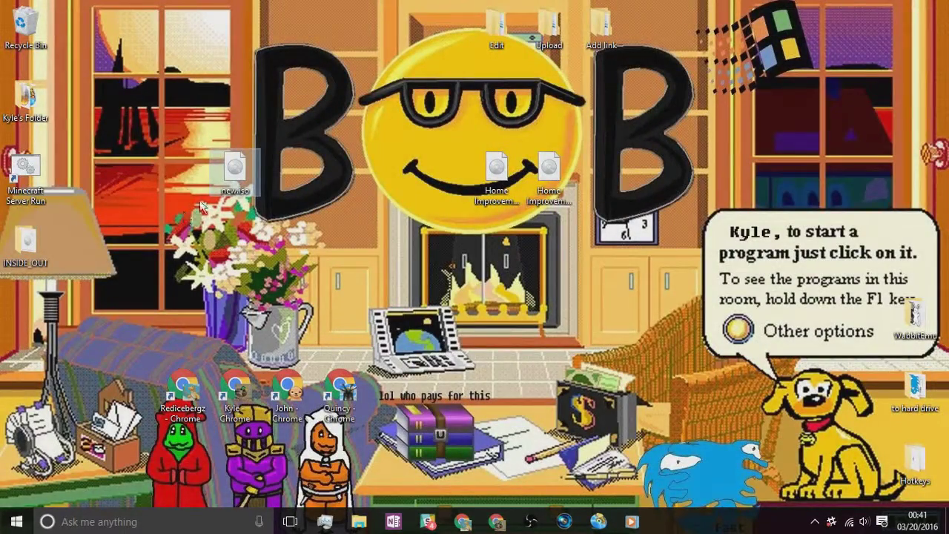
# Retry renaming new.iso on the desktop as Home Improvement Season 7 Disc 3.iso
pyautogui.click(245, 190)
pyautogui.write('Home')
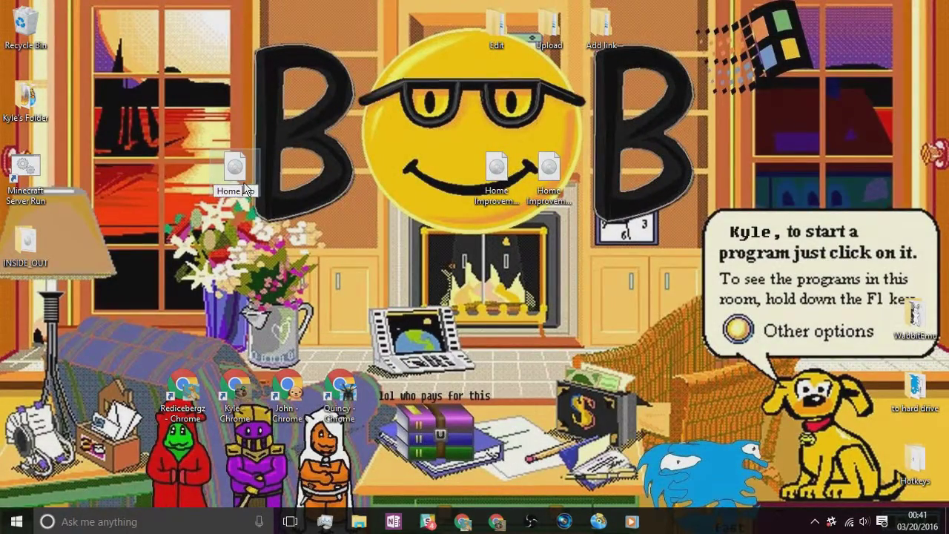
pyautogui.write(' Impro')
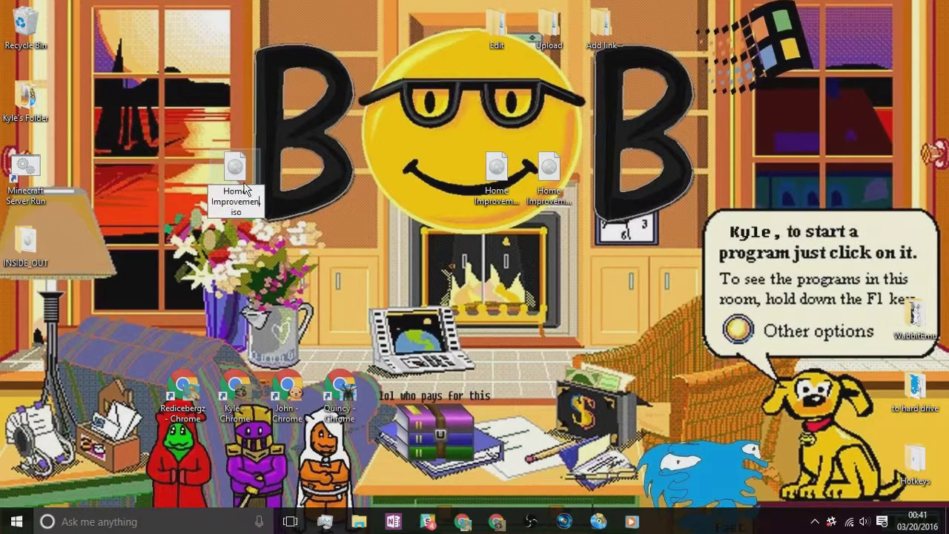
pyautogui.write('vement Season 7 d')
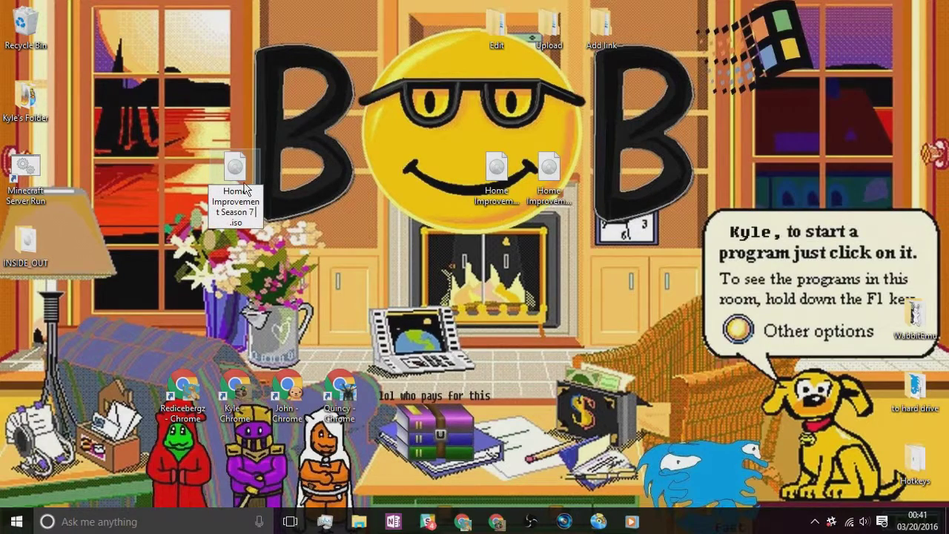
pyautogui.press('BackSpace')
pyautogui.press('BackSpace')
pyautogui.write('D')
pyautogui.press('BackSpace')
pyautogui.write('Disc 3')
pyautogui.press('Return')
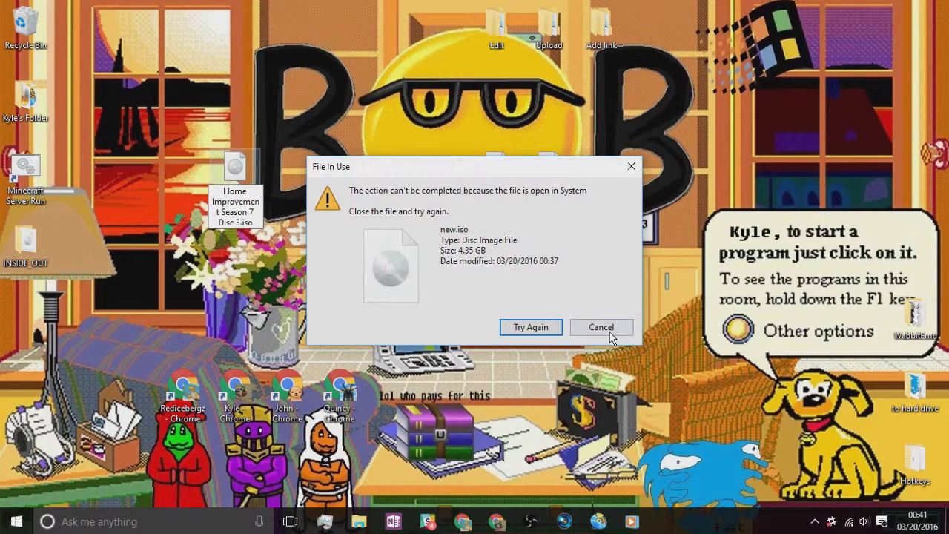
pyautogui.click(601, 327)
# Move new.iso beside the two Home Improvement ISO files on the desktop, and view WinX DVD Ripper Platinum's start window before minimizing it
pyautogui.click(599, 521)
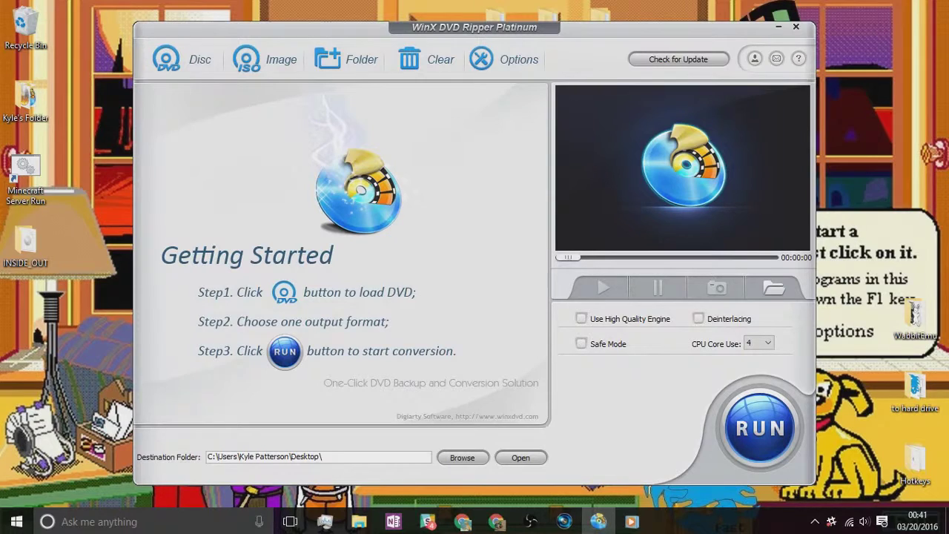
pyautogui.click(779, 23)
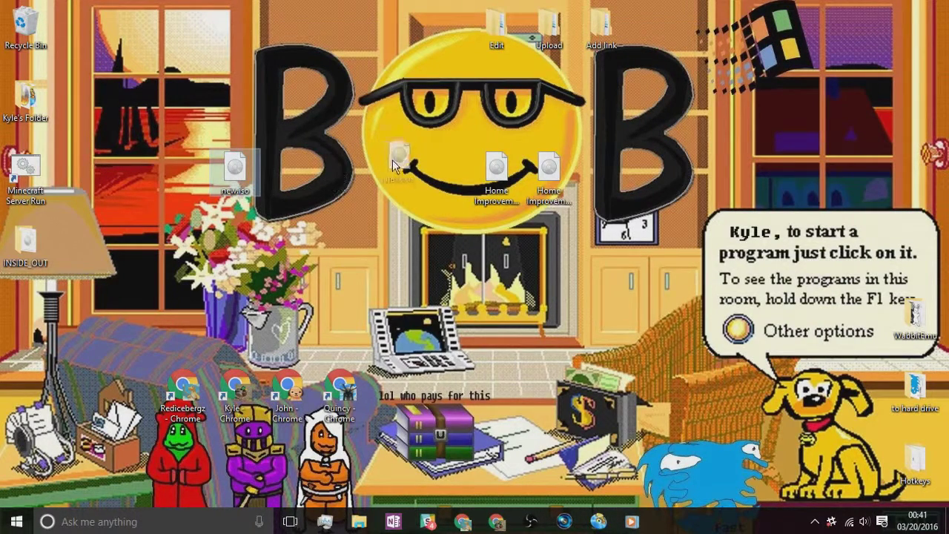
pyautogui.moveTo(392, 163); pyautogui.dragTo(423, 181)
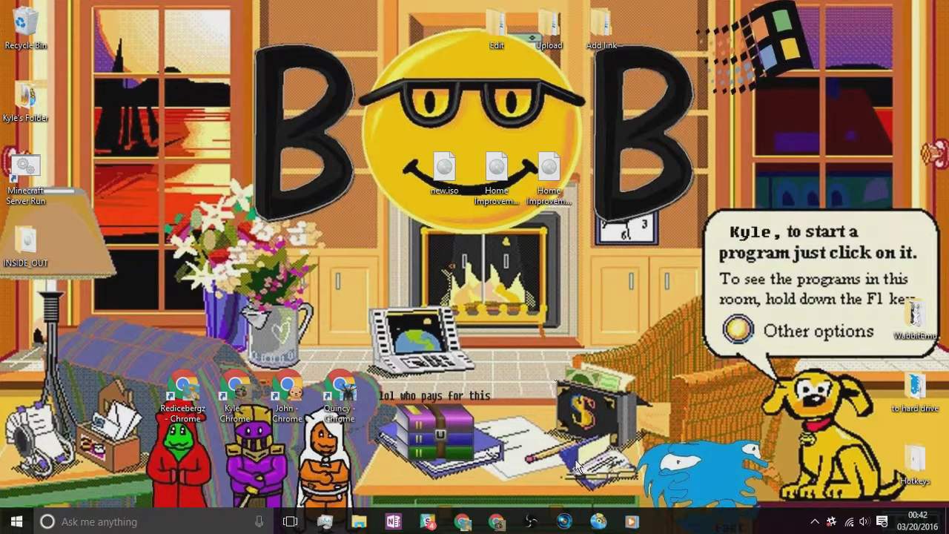
pyautogui.click(598, 521)
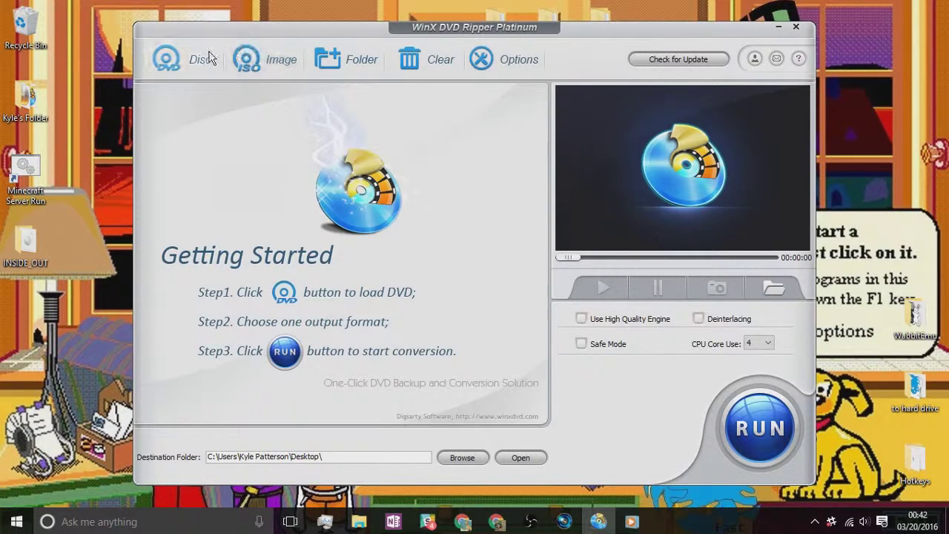
pyautogui.click(773, 27)
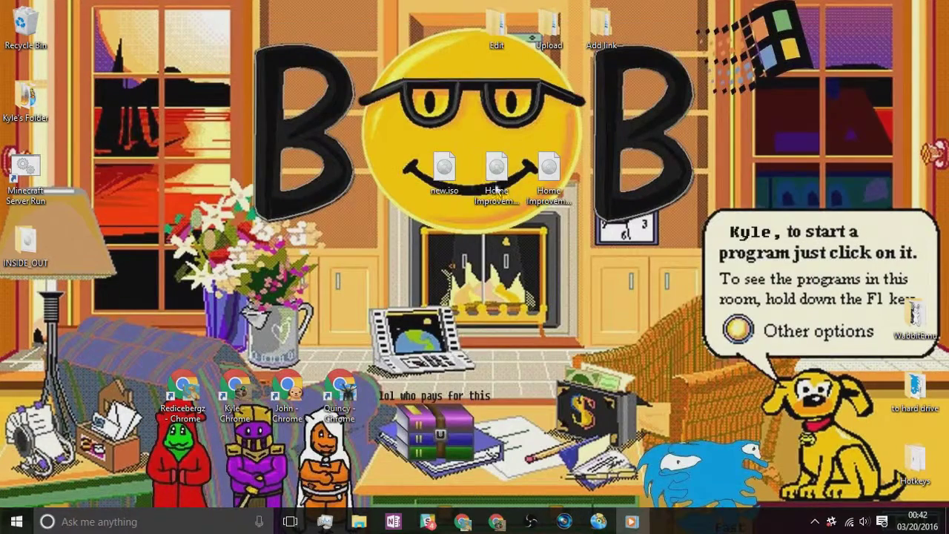